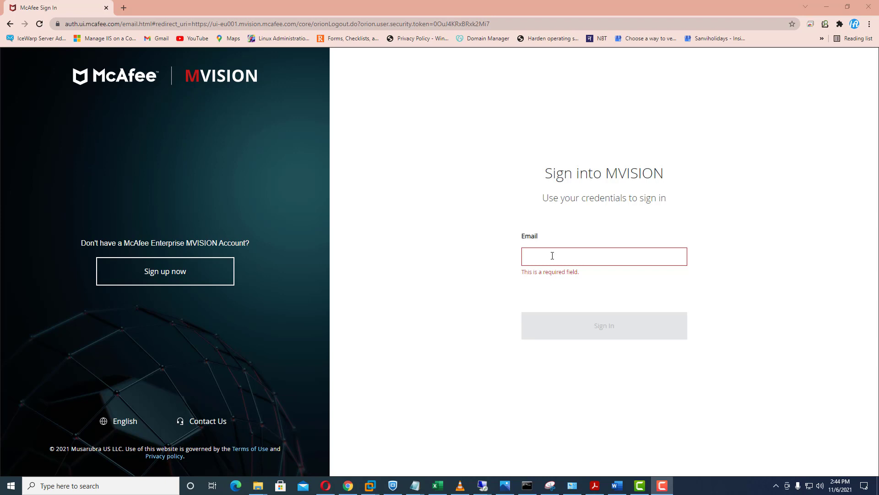
Sign in to MVISION ePO with the account email and password
left_click(552, 256)
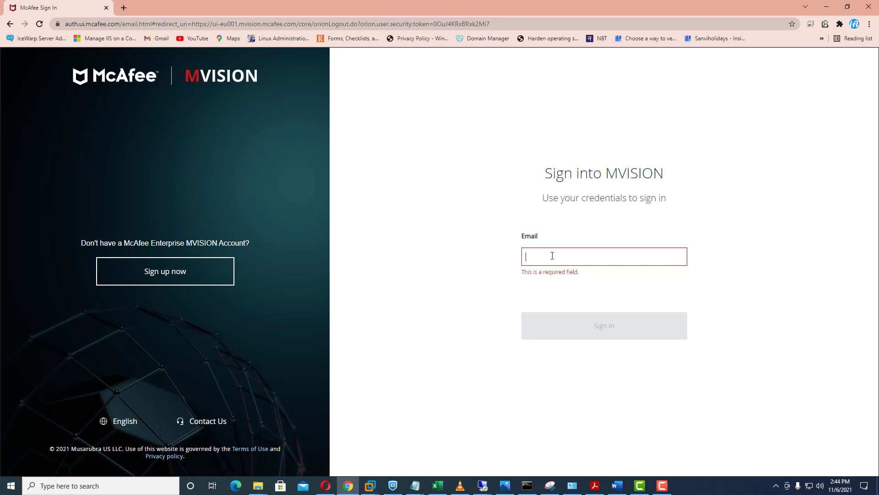
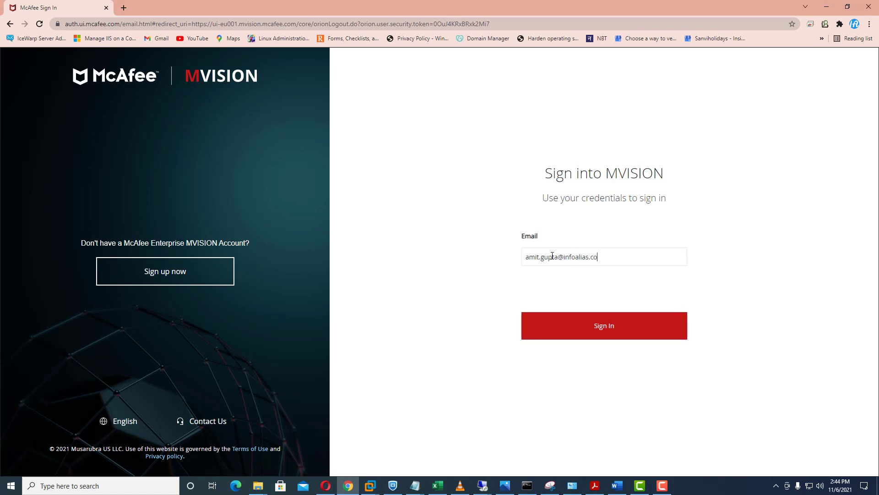
key("Return")
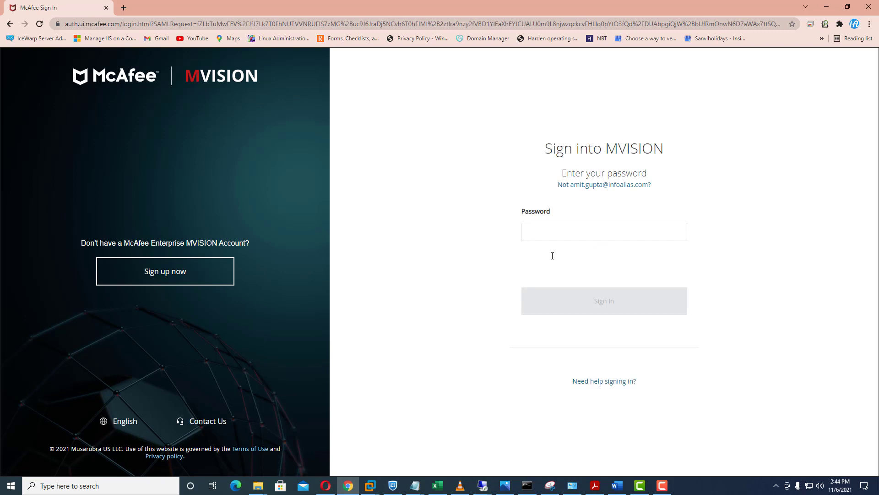
left_click(590, 300)
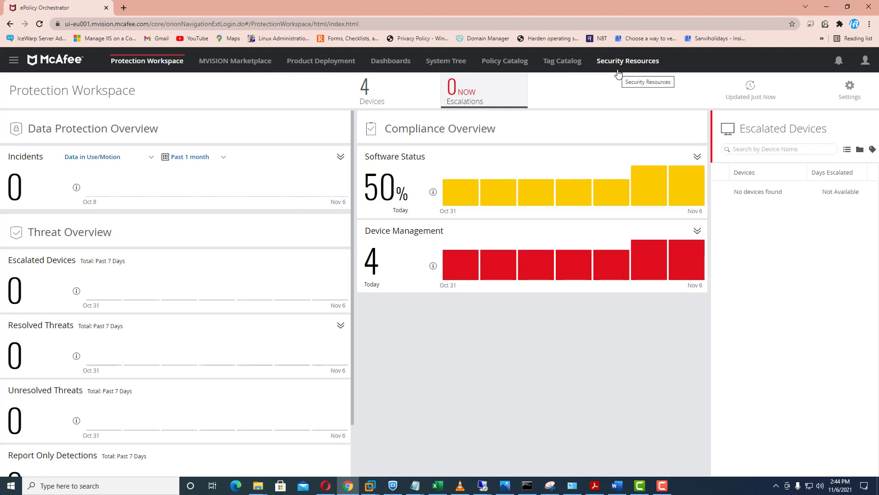
Go to Configuration > Directory Service and start registering a new server
left_click(14, 62)
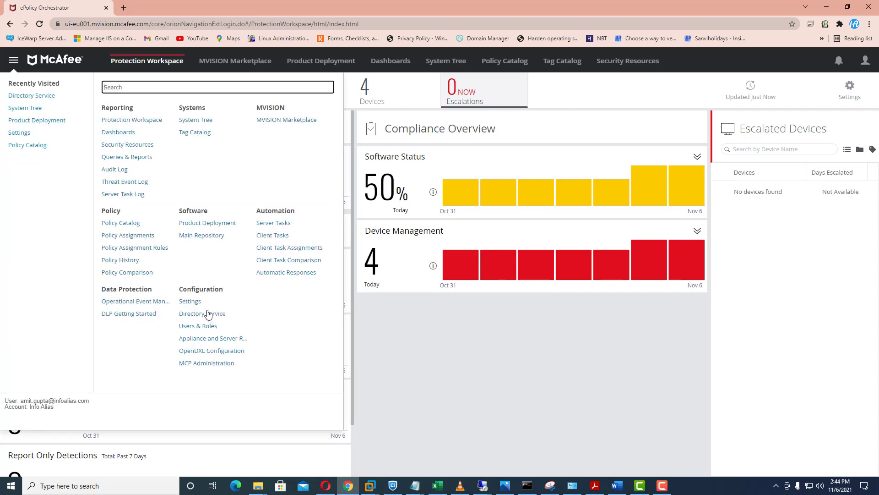
left_click(204, 314)
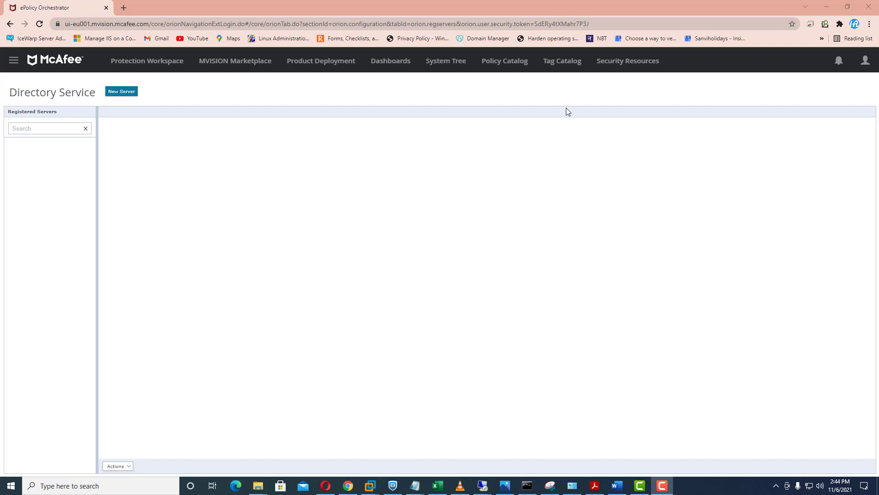
left_click(128, 92)
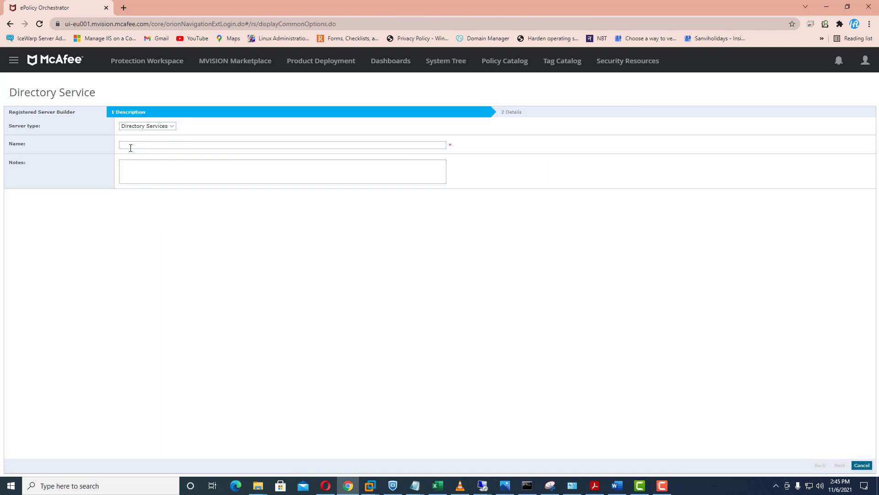
Name the new Directory Services server 'infoalias.local' and continue to the Details step
left_click(131, 146)
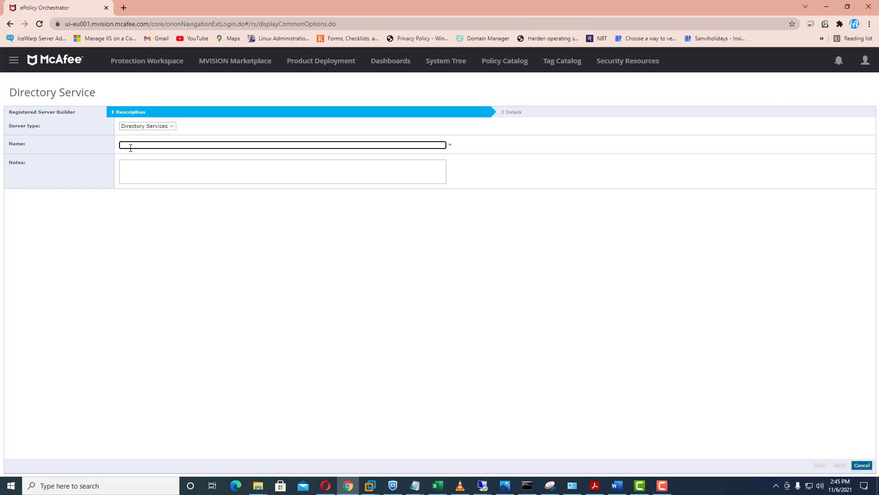
type("infoa")
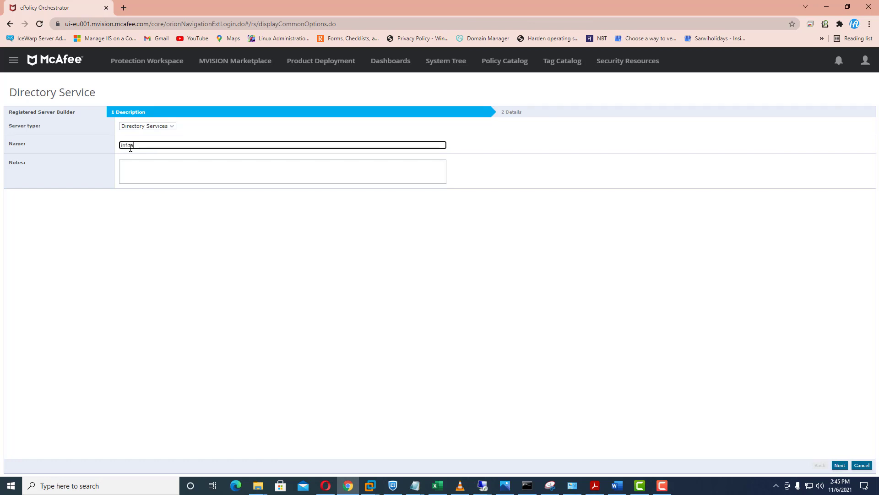
type("lias.local")
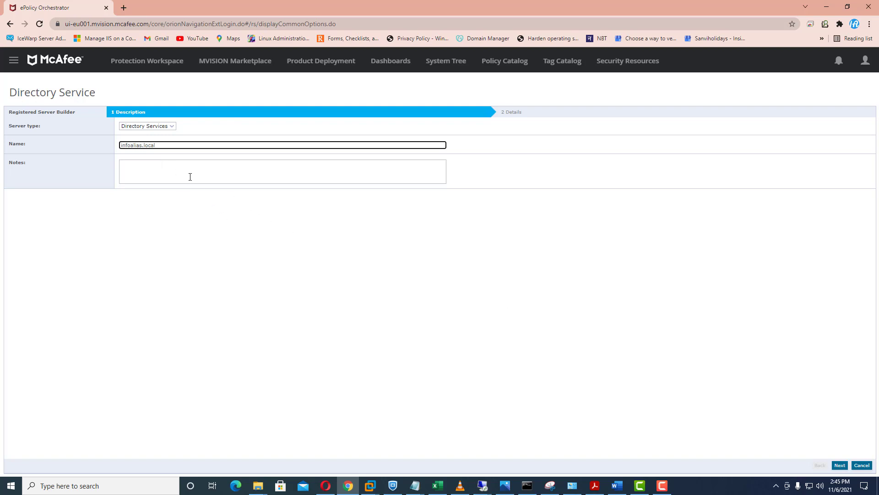
left_click(145, 170)
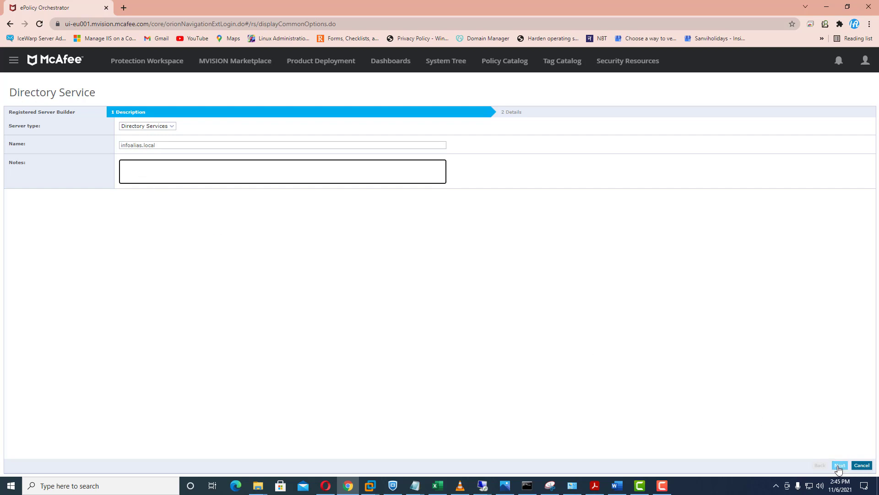
left_click(839, 465)
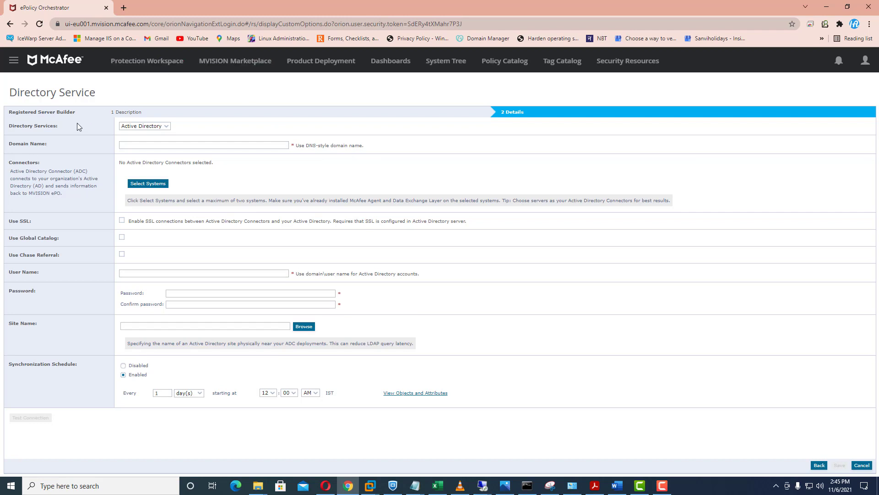
Enter 'infoalias.local' as the Active Directory domain name
left_click(134, 147)
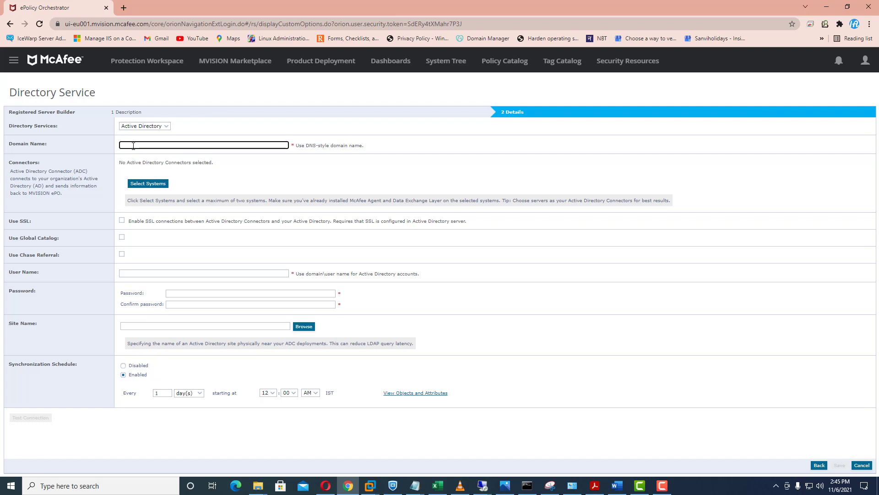
type("infoalias.local")
Choose DC01 as the Active Directory Connector system and deploy the connector to it
left_click(155, 187)
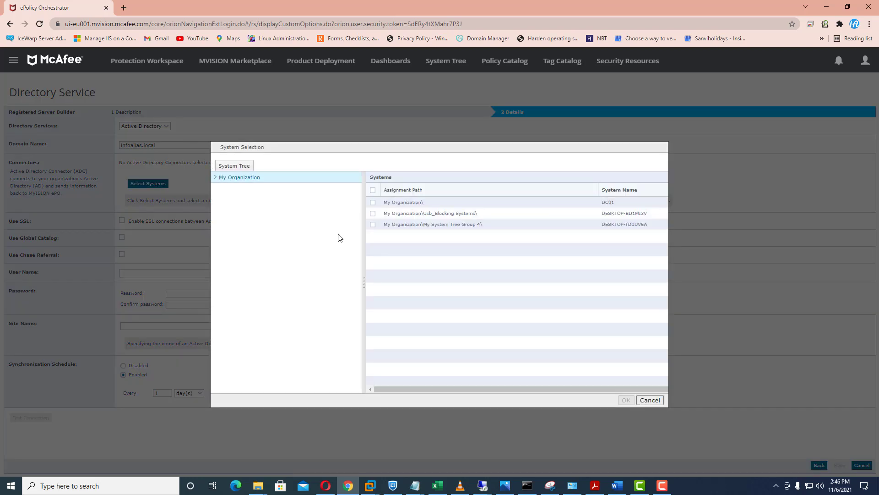
left_click(374, 203)
left_click(658, 402)
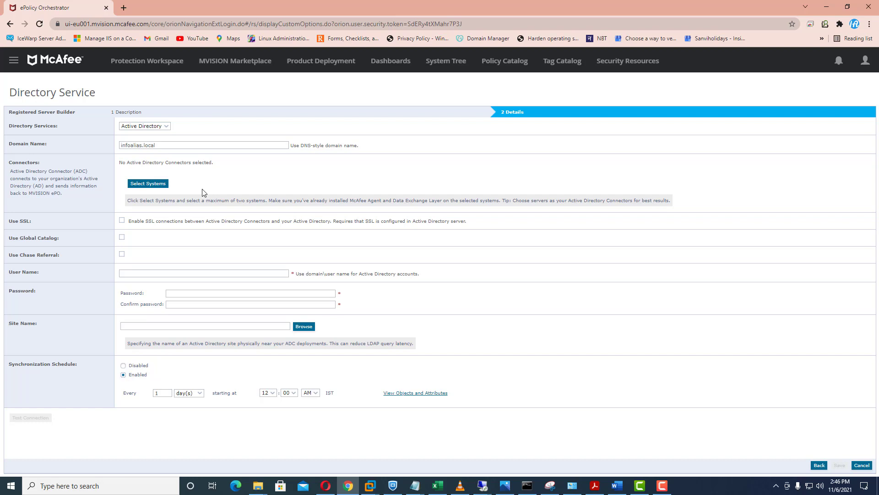
left_click(151, 186)
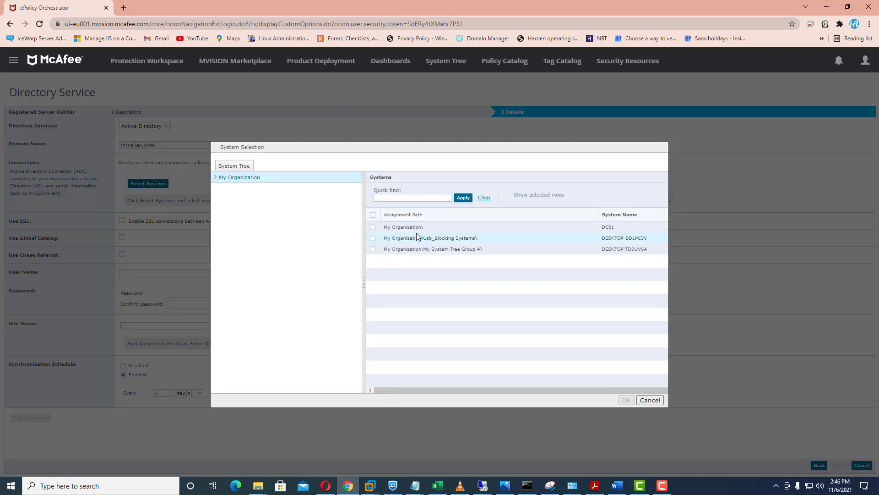
left_click(373, 227)
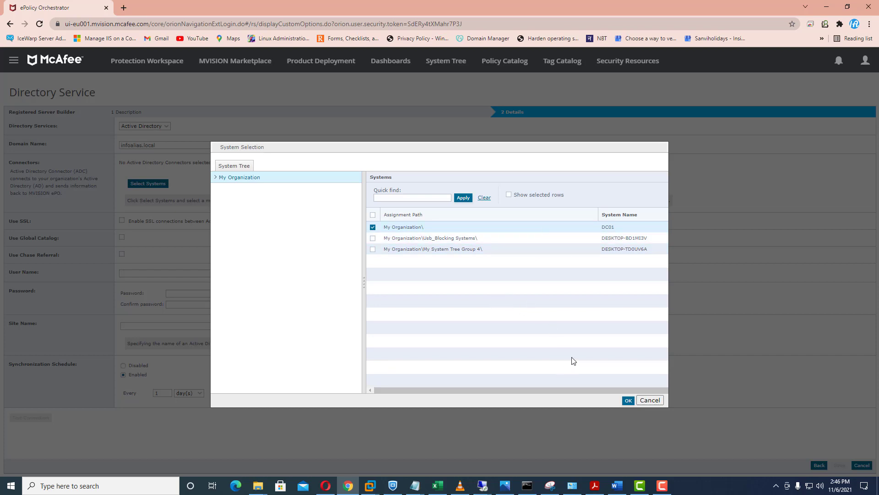
left_click(629, 401)
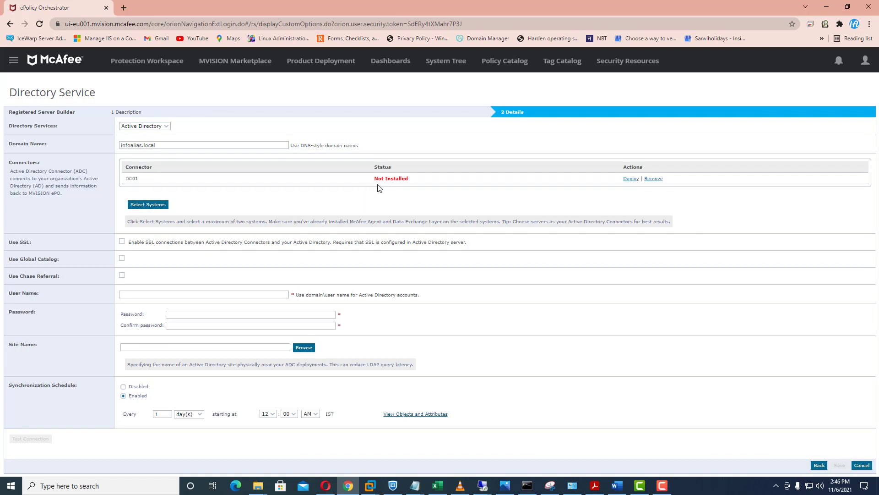
left_click(631, 178)
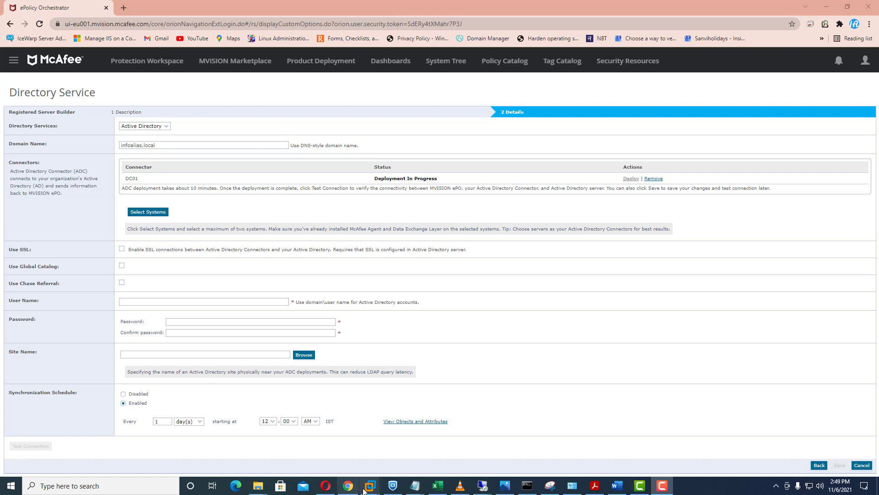
On the Windows VM, open McAfee Agent Status Monitor from the tray icon
mouse_move(370, 484)
left_click(347, 435)
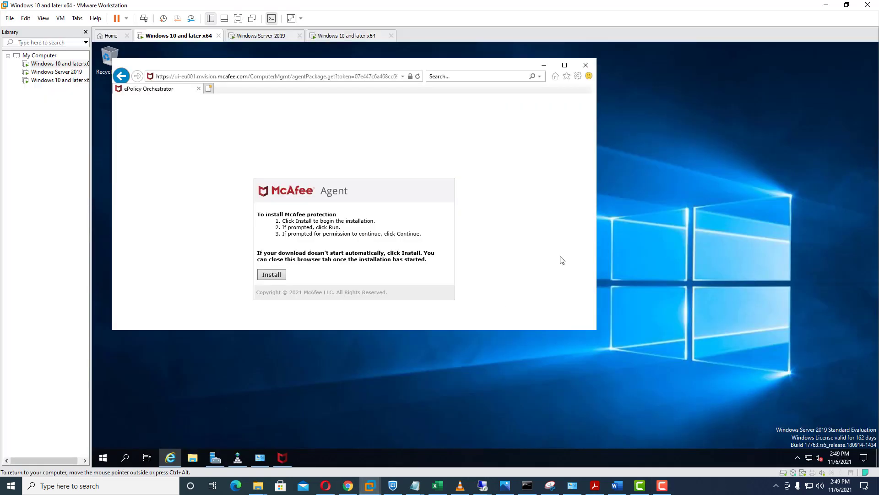
left_click(544, 65)
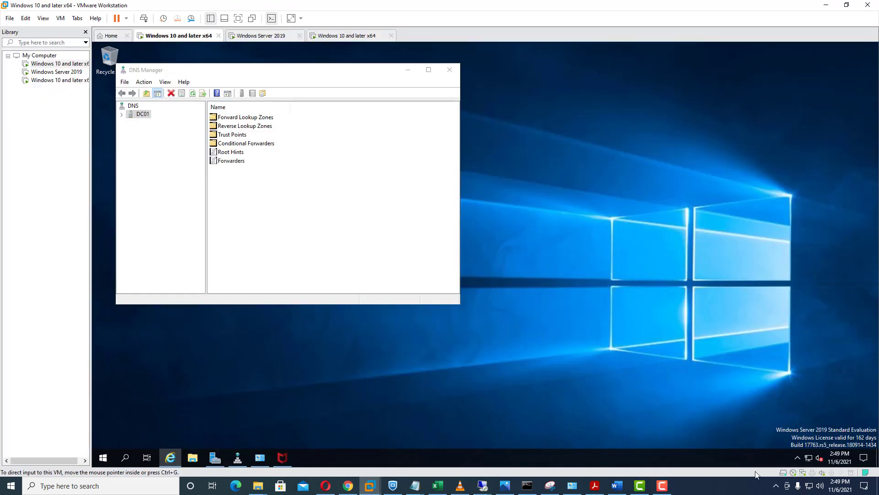
left_click(796, 458)
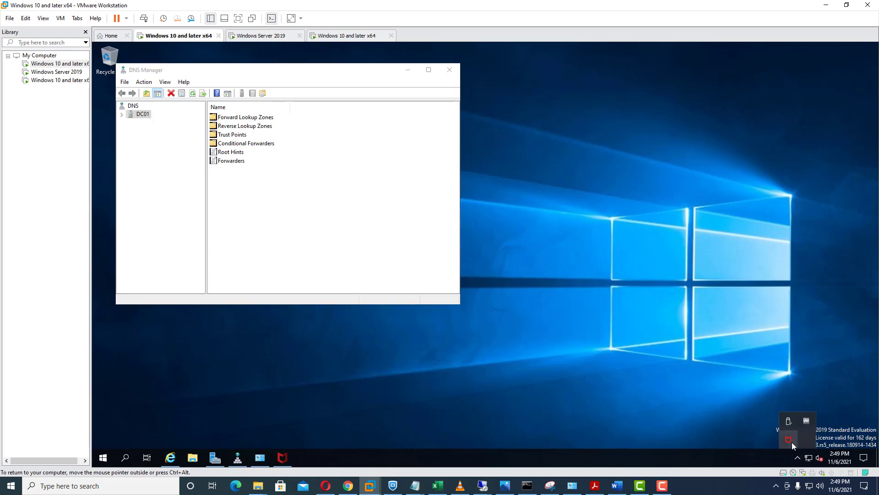
right_click(793, 442)
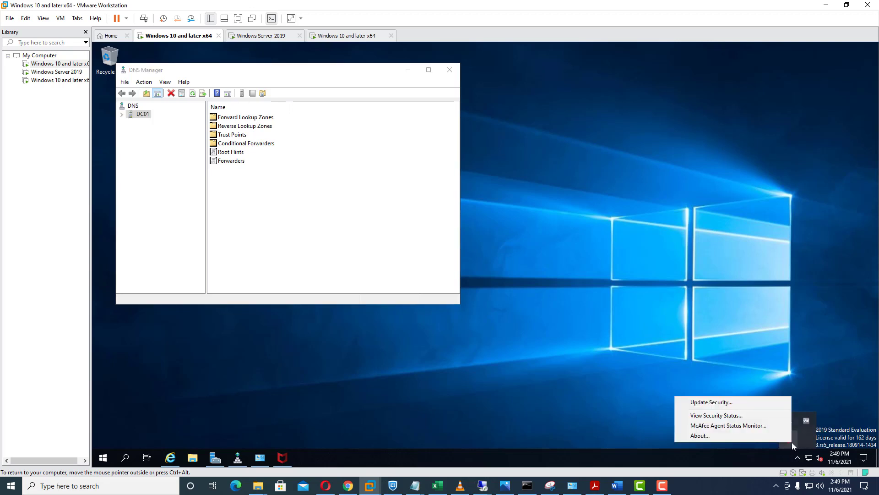
left_click(751, 426)
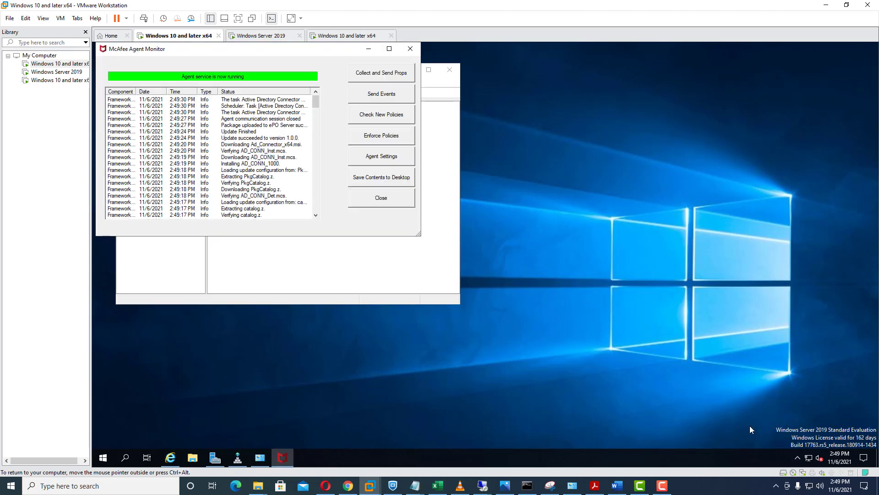
Review the Ad_Connector_x64.msi and Active Directory Connector log entries, narrowing the Type column
left_click(240, 145)
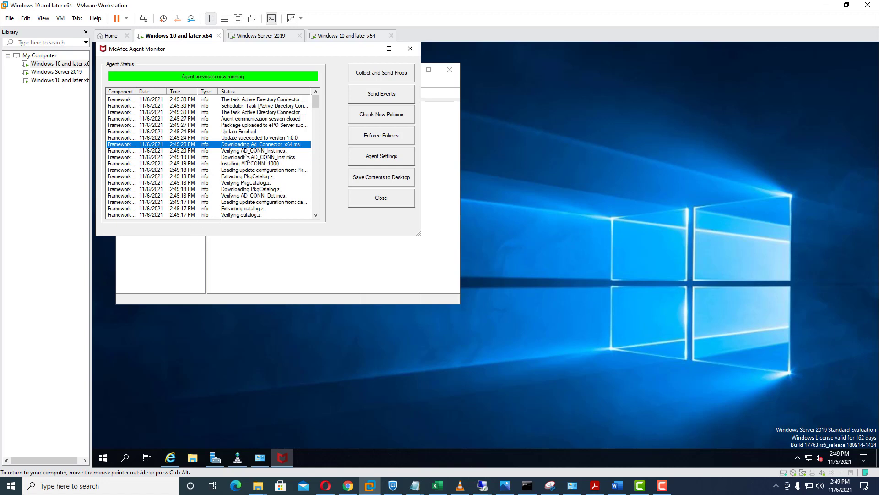
scroll(250, 161, "down", 3)
scroll(252, 175, "up", 1)
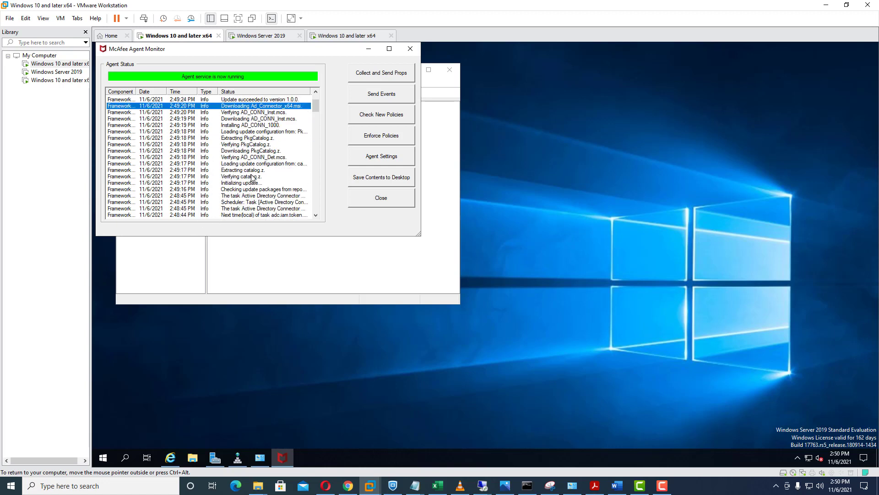
scroll(252, 176, "up", 2)
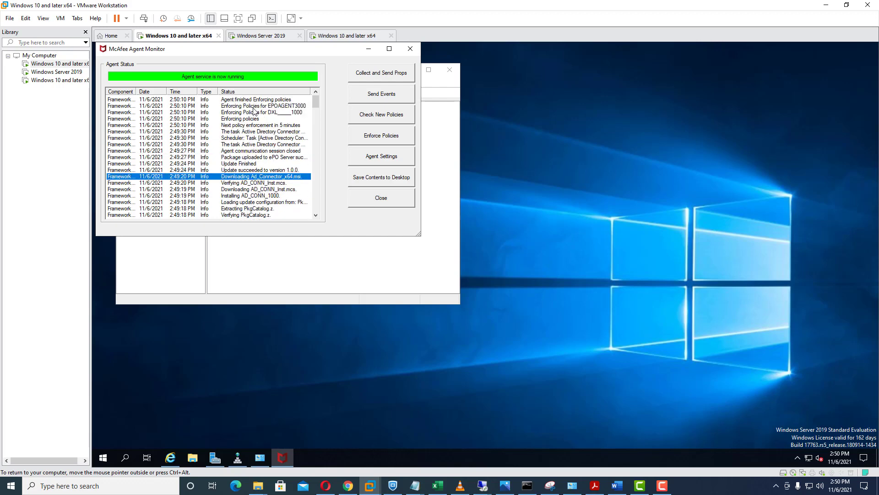
left_click(246, 133)
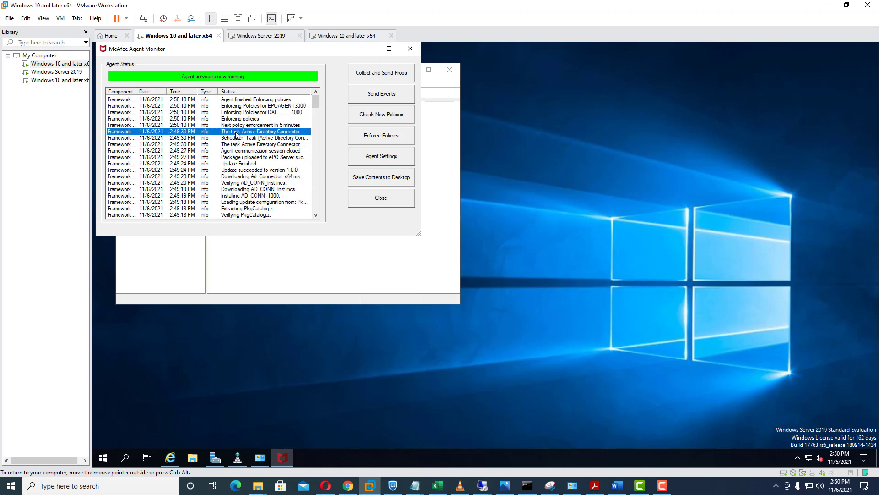
left_click_drag(333, 93, 333, 94)
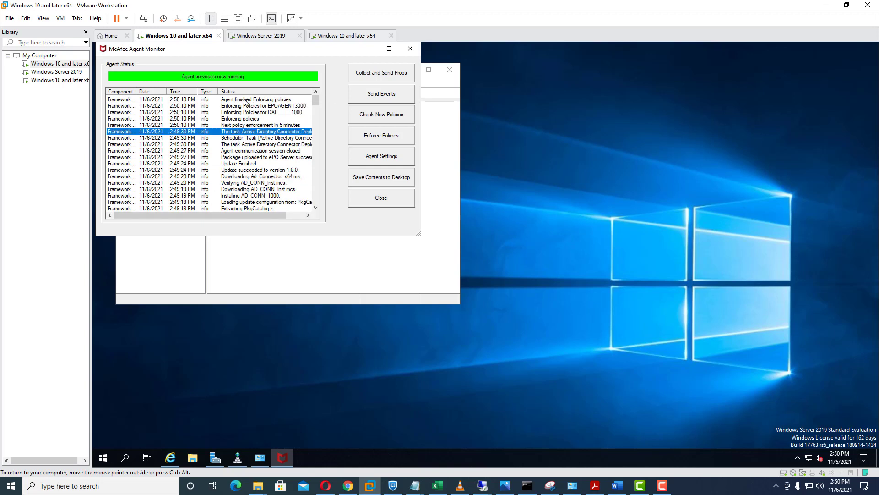
left_click_drag(218, 91, 197, 92)
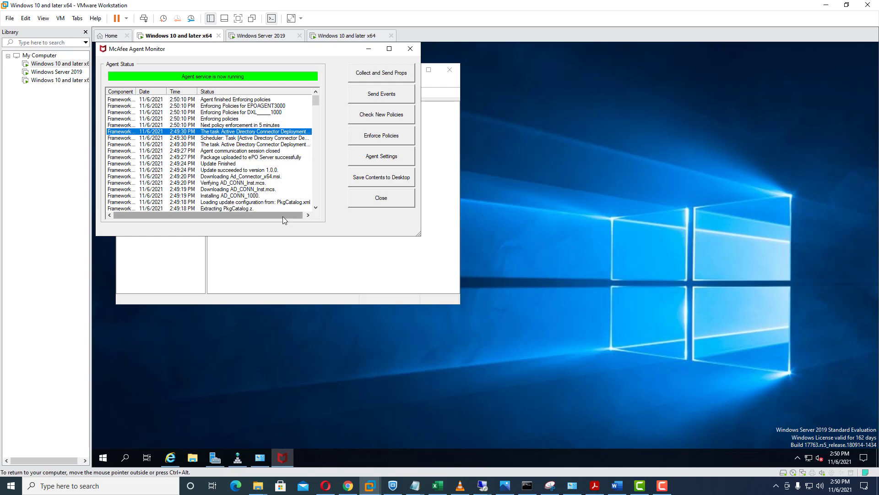
left_click_drag(282, 216, 284, 216)
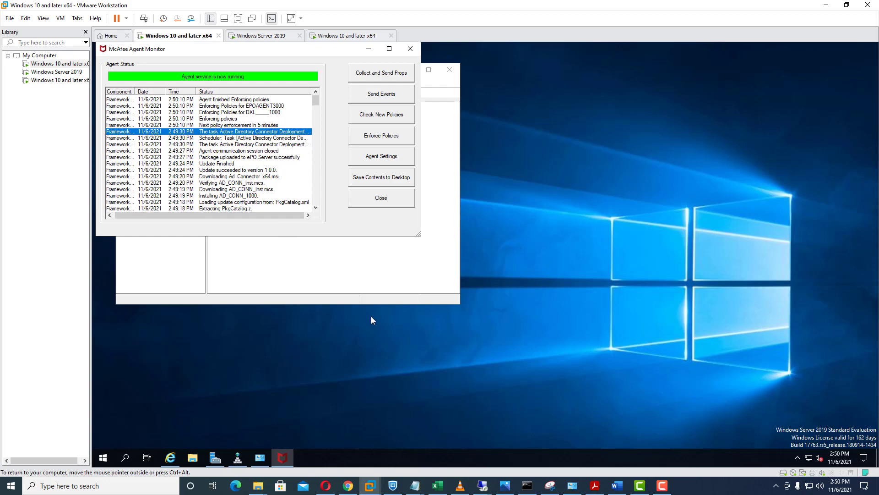
Back on ePO's Directory Service page, verify DC01 is the selected connector system without changes
left_click(347, 487)
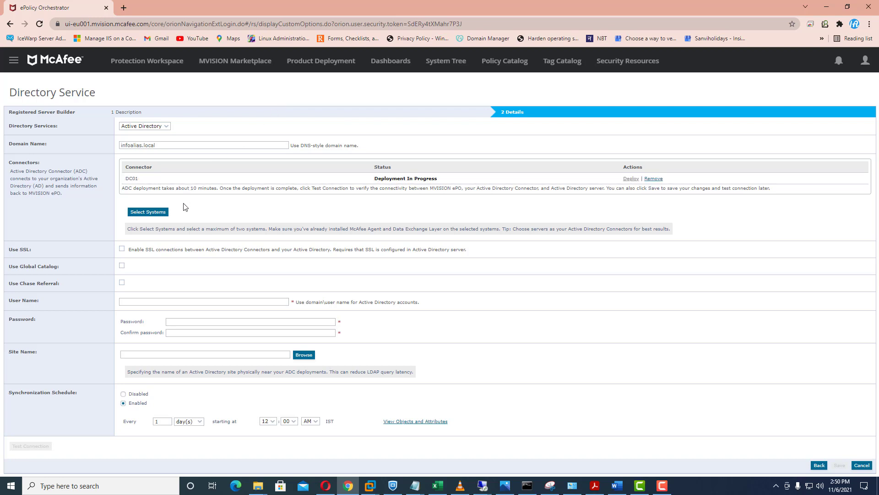
left_click(143, 212)
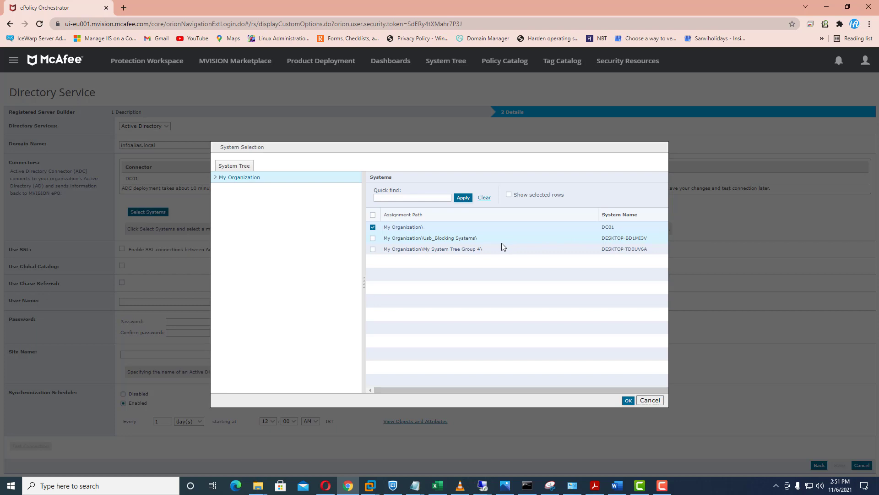
left_click(651, 401)
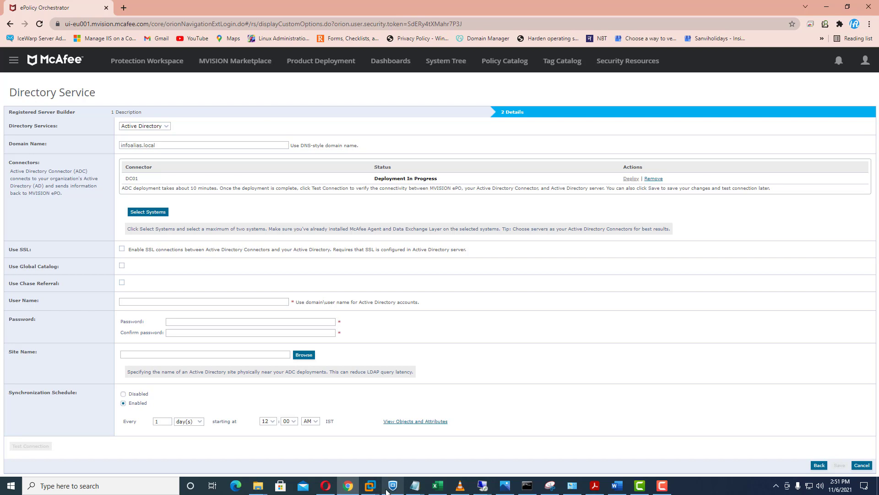
Sign in to the Windows Server 2019 VM with the administrator password, retrying after a wrong entry
mouse_move(371, 487)
mouse_move(362, 428)
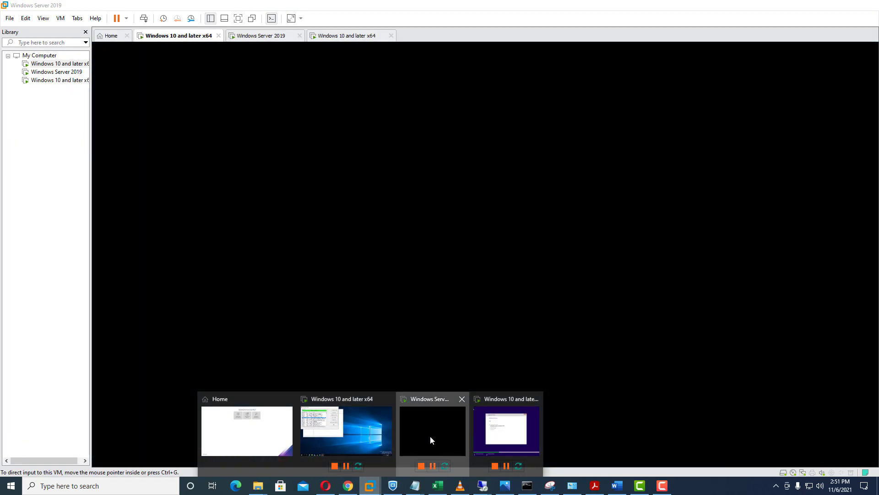
left_click(430, 435)
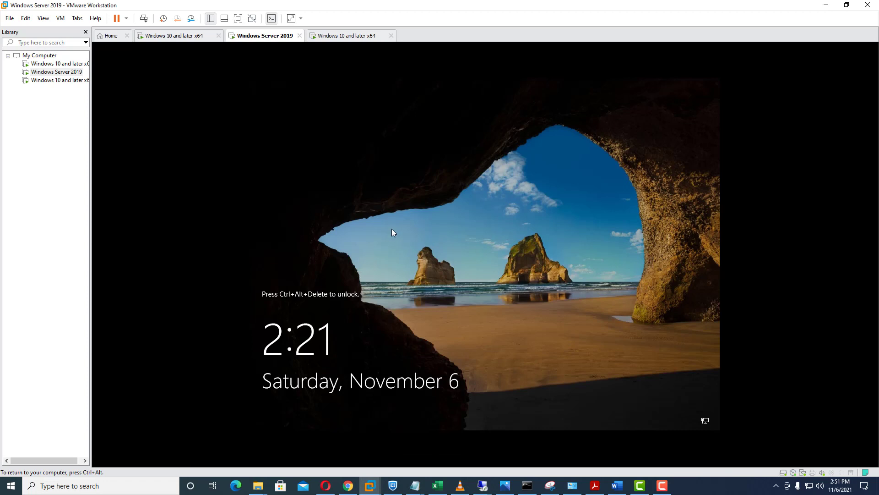
key("ctrl+alt+Insert")
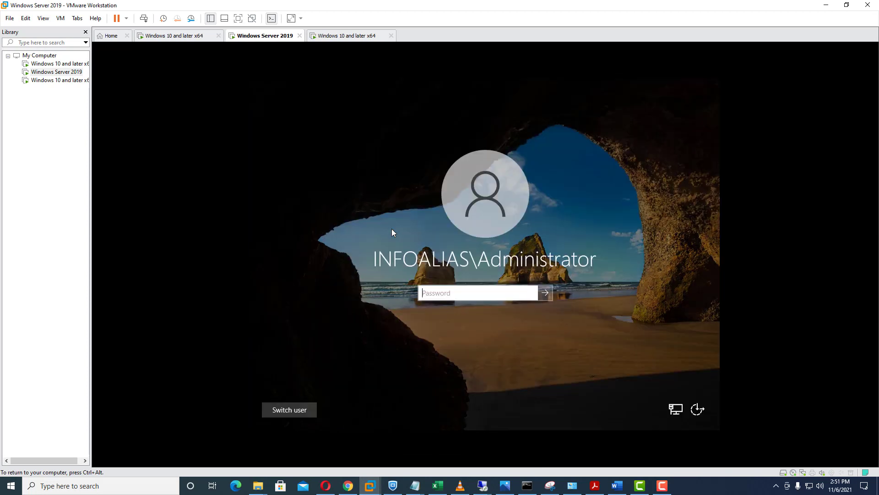
key("Return")
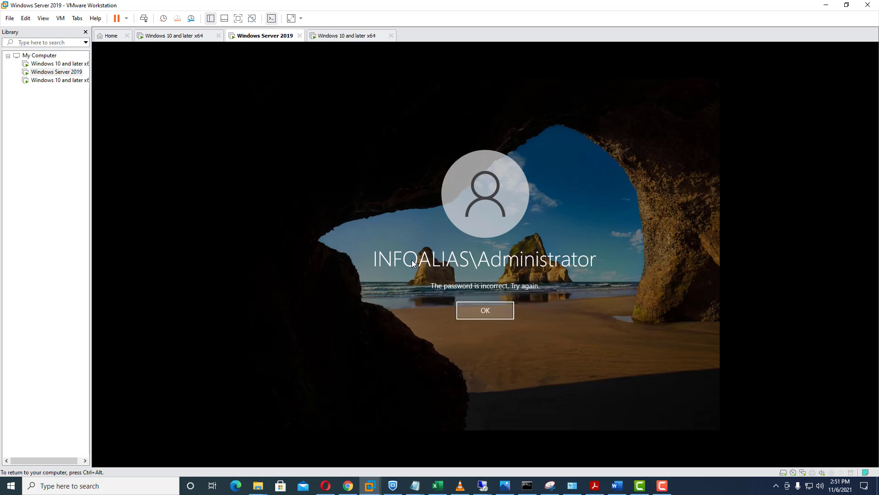
key("Return")
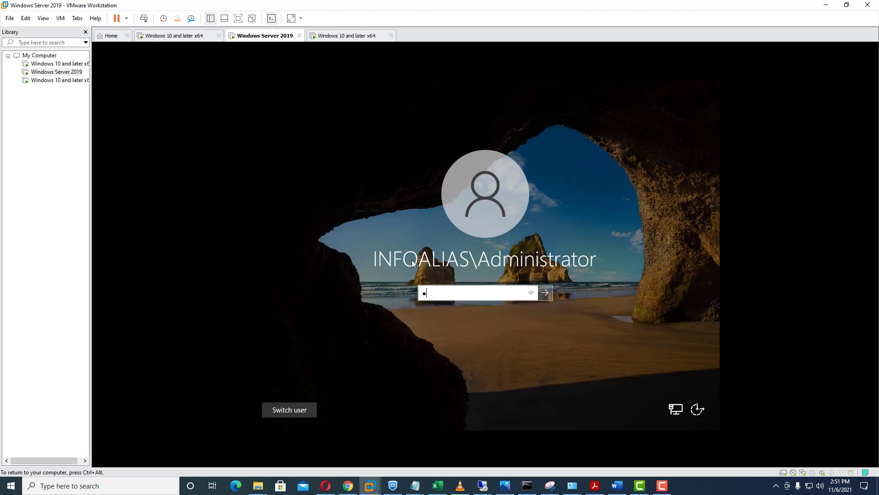
key("Return")
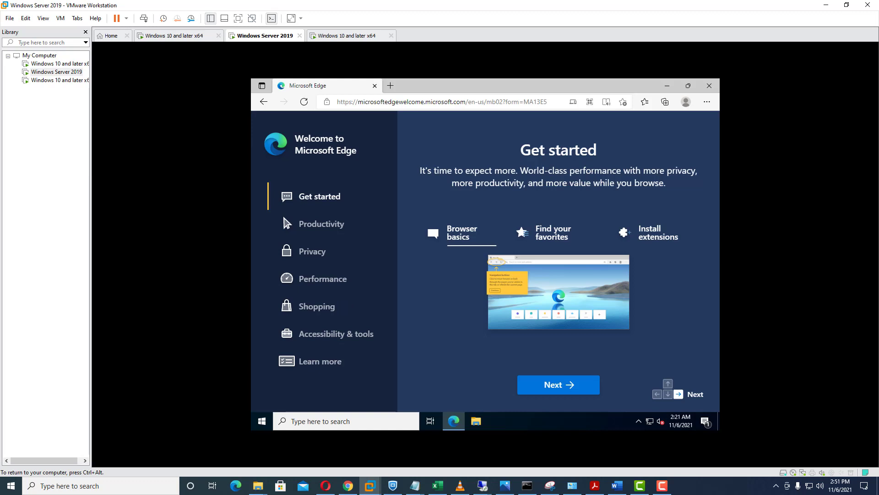
key("ctrl+alt")
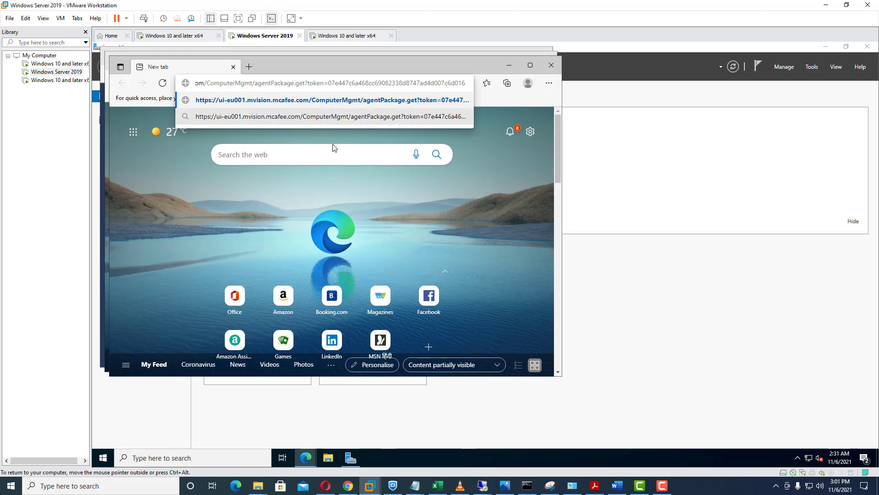
Start the McAfee Agent package install download in Edge, then return to ePO in Chrome
left_click(394, 116)
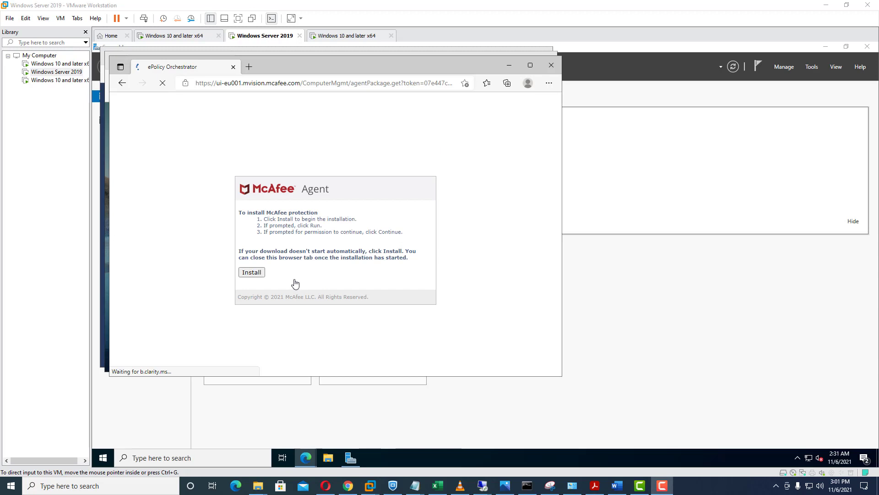
left_click(251, 273)
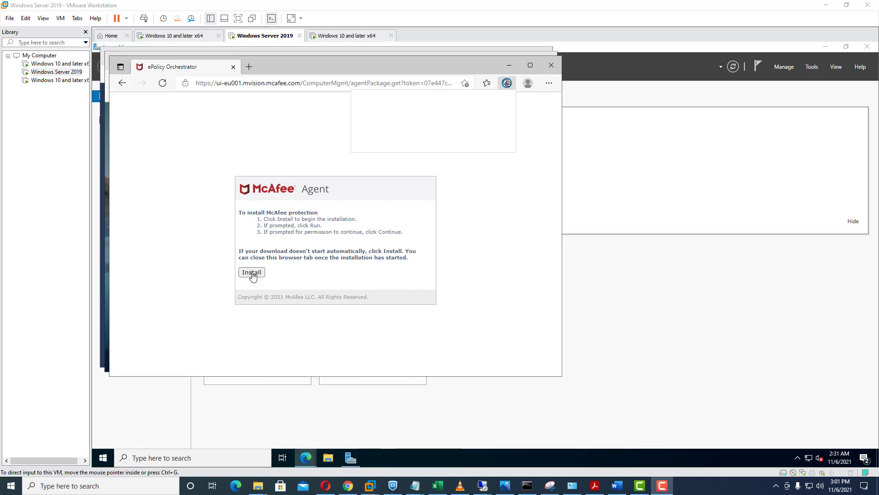
left_click(252, 273)
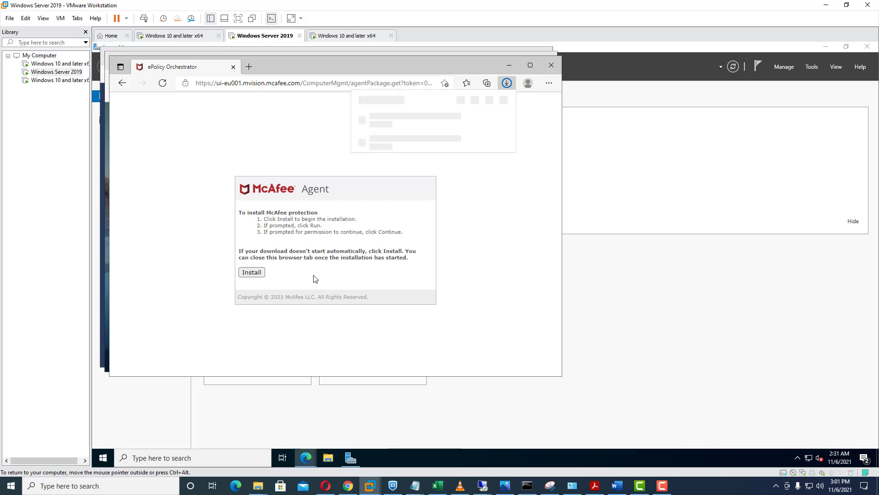
left_click(347, 488)
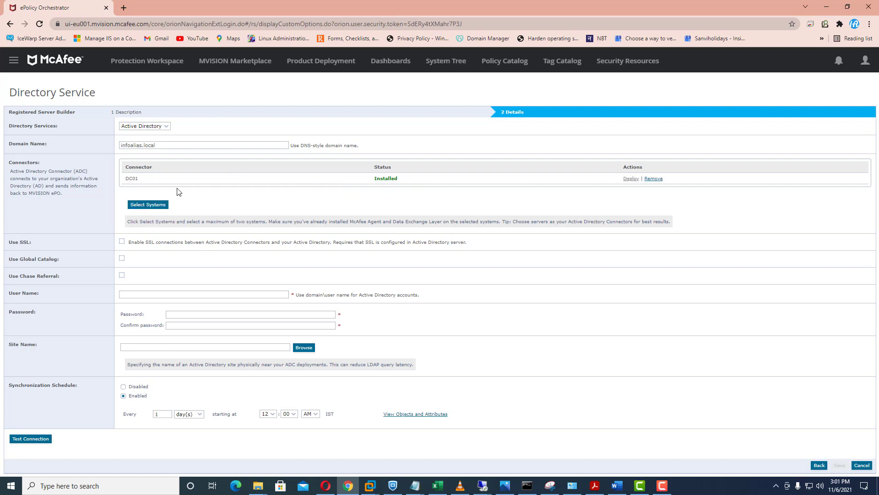
left_click(147, 206)
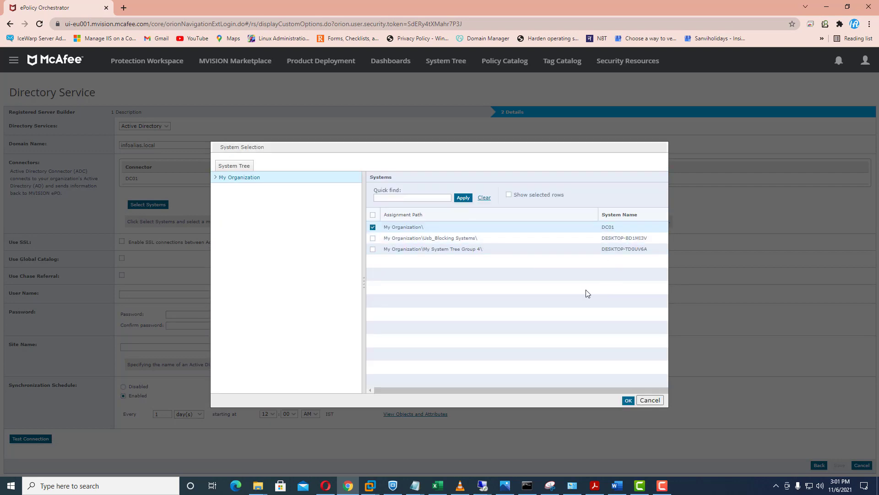
left_click(658, 401)
mouse_move(376, 490)
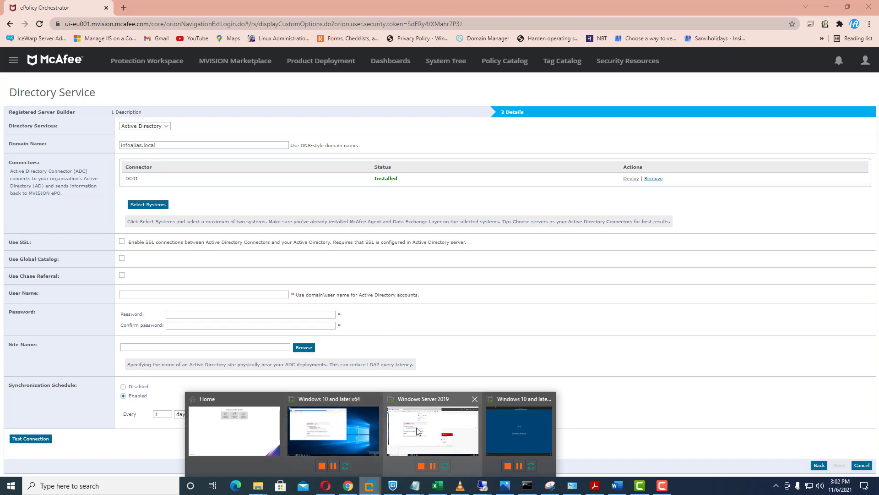
left_click(399, 439)
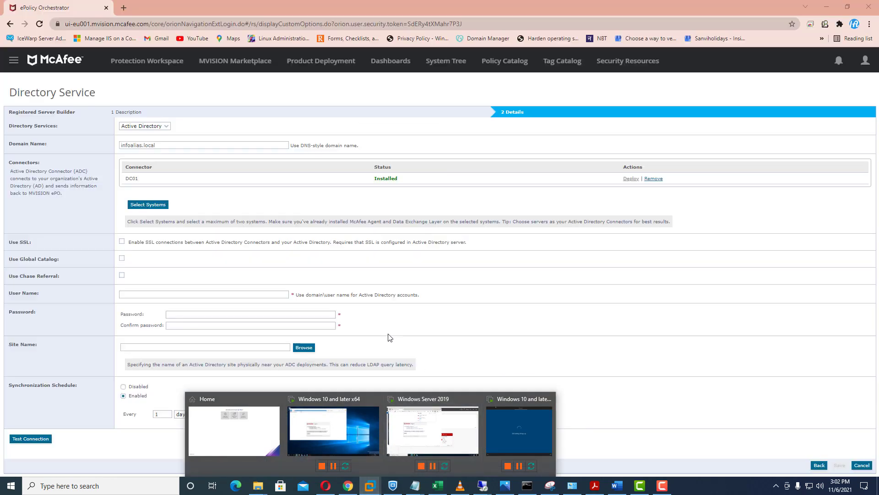
left_click(524, 322)
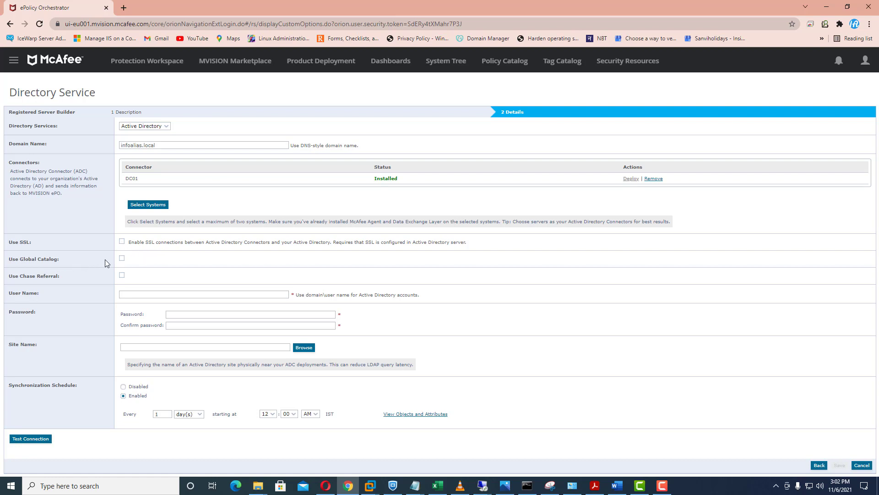
Enable Use Global Catalog and enter the infoalias.local domain administrator user name
left_click(121, 259)
left_click(145, 295)
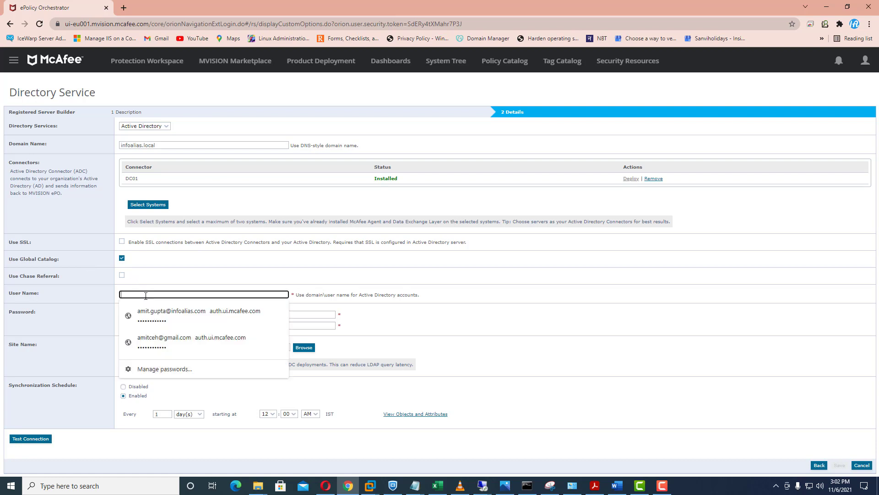
left_click(166, 274)
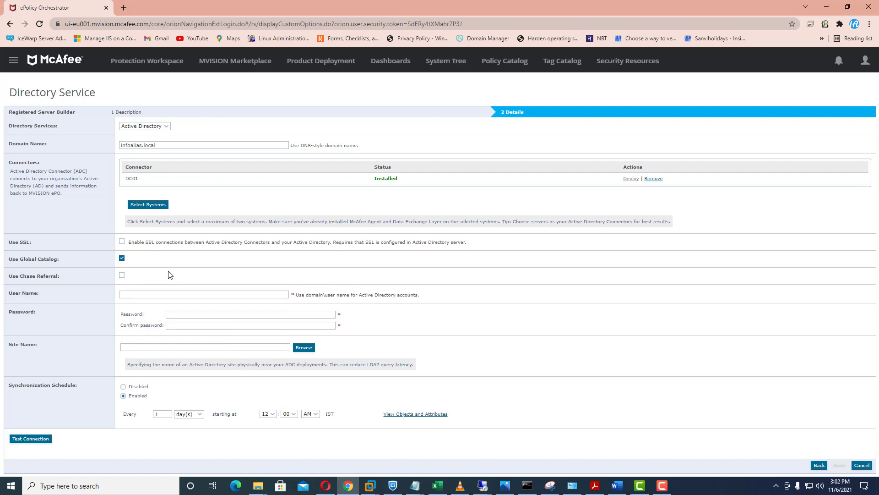
left_click(146, 293)
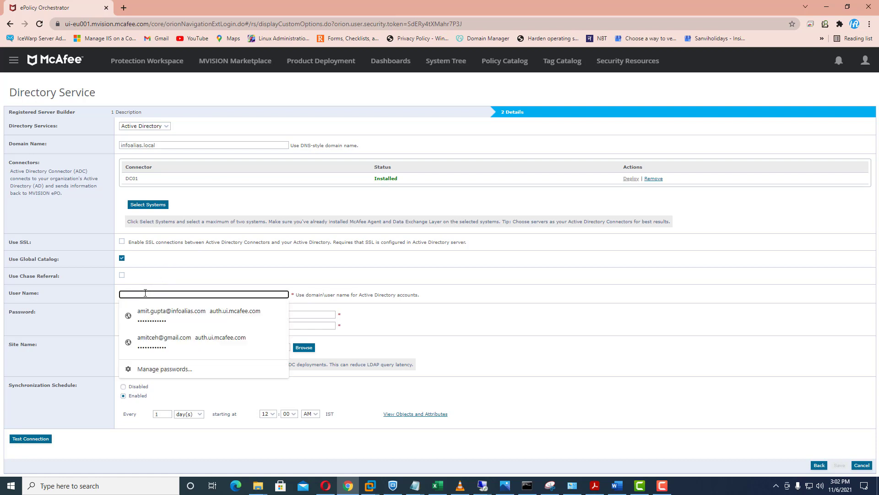
type("infoalias.")
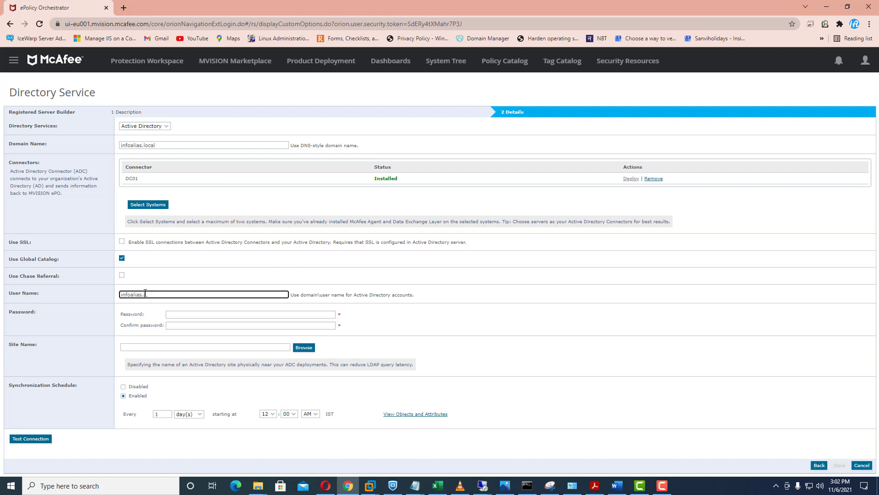
type("local\\adminsit")
Enter and confirm the account password, then browse the available Active Directory sites
left_click(184, 314)
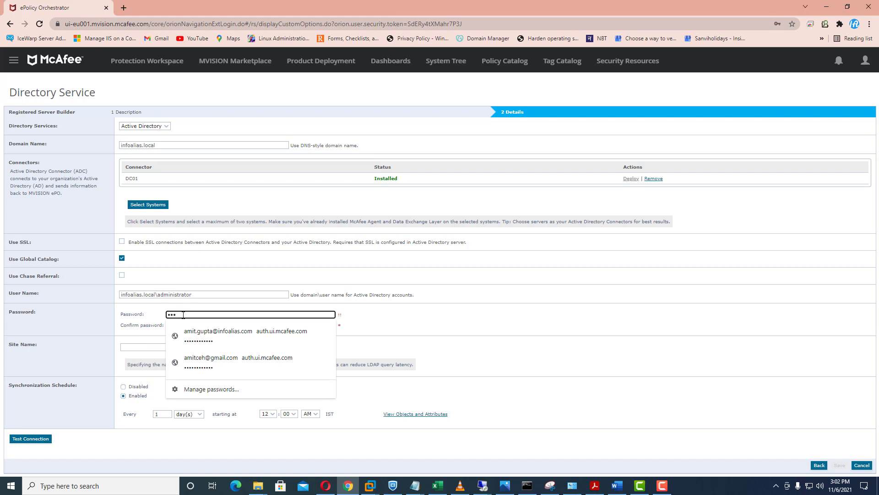
key("Tab")
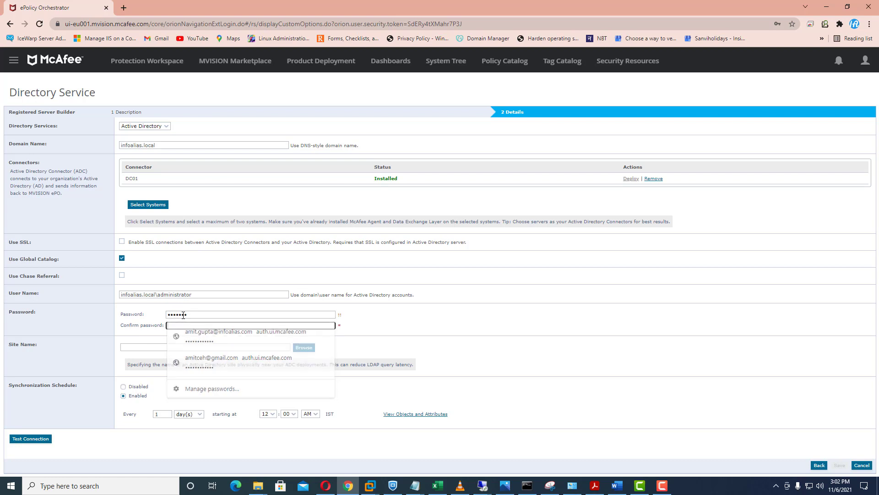
type("••••")
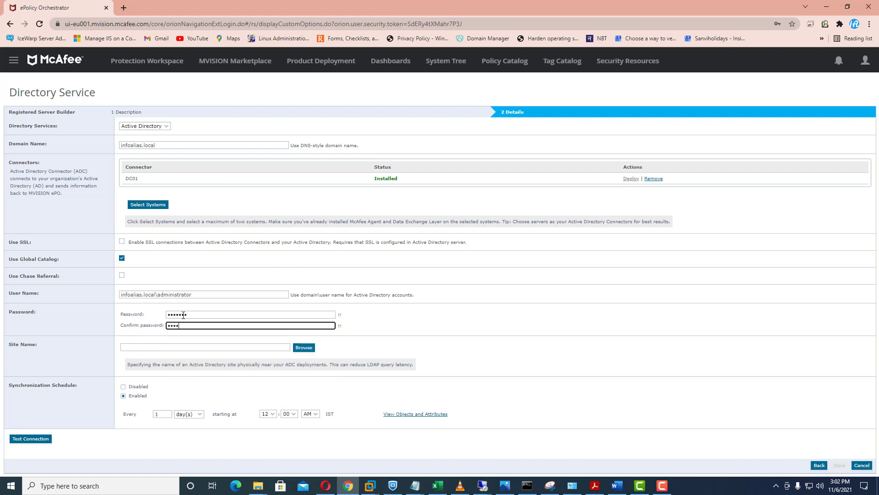
type("•••")
left_click(303, 348)
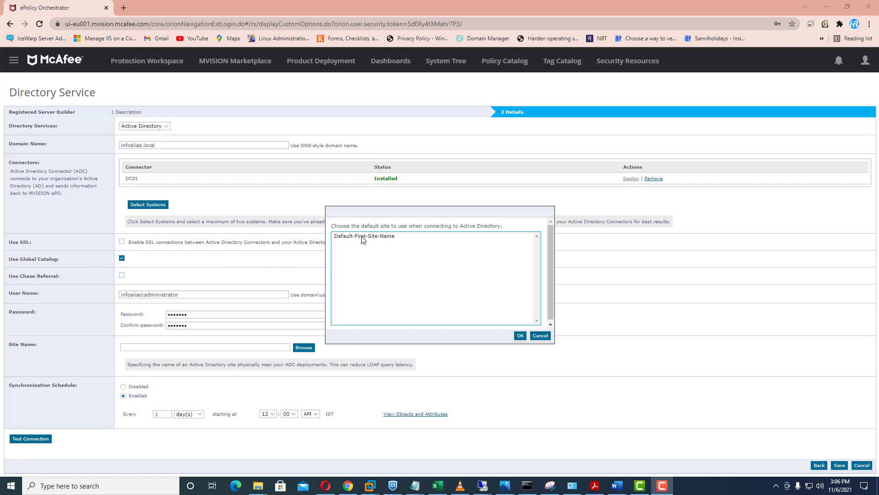
Set the site to Default-First-Site-Name and test the DC01 connector connection successfully
left_click(363, 235)
left_click(520, 335)
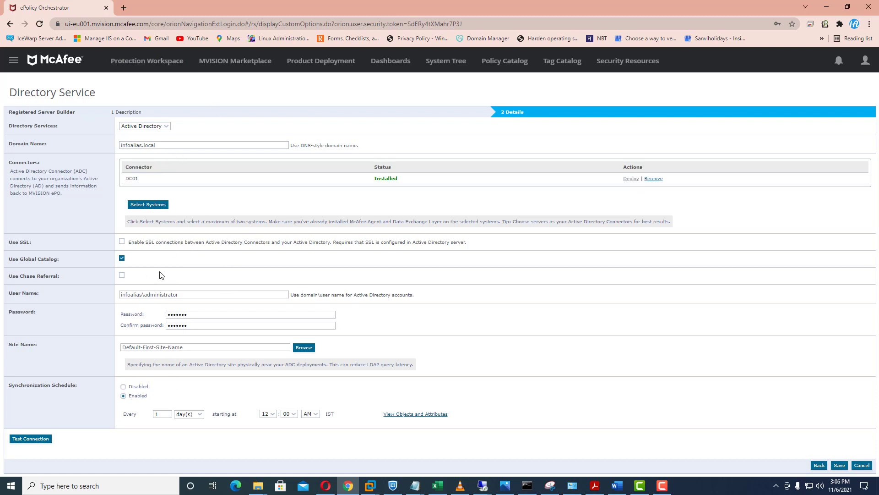
left_click(38, 440)
Save the infoalias.local directory server so it appears under Registered Servers
left_click(167, 176)
left_click(840, 465)
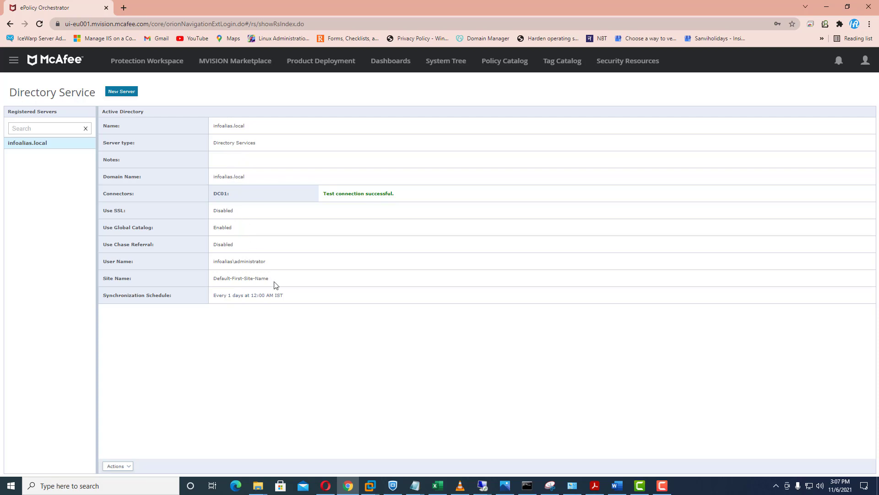
left_click(117, 466)
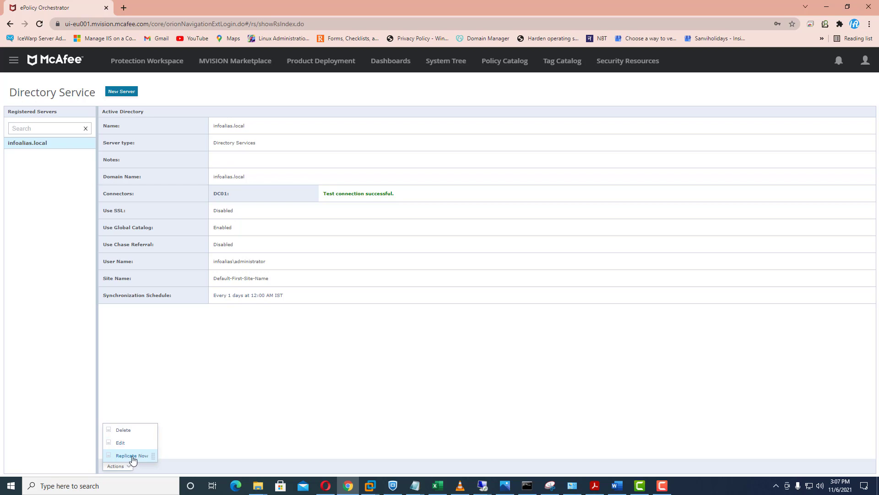
Run Replicate Now on infoalias.local and confirm it
left_click(131, 455)
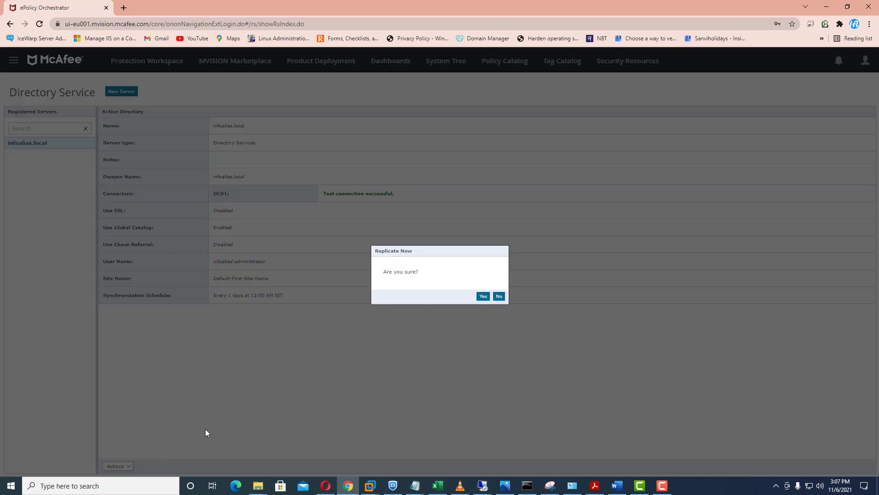
left_click(483, 296)
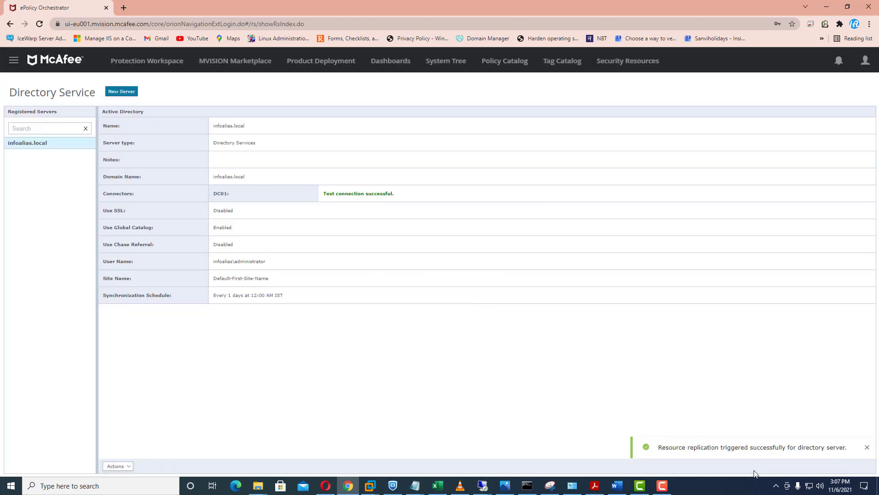